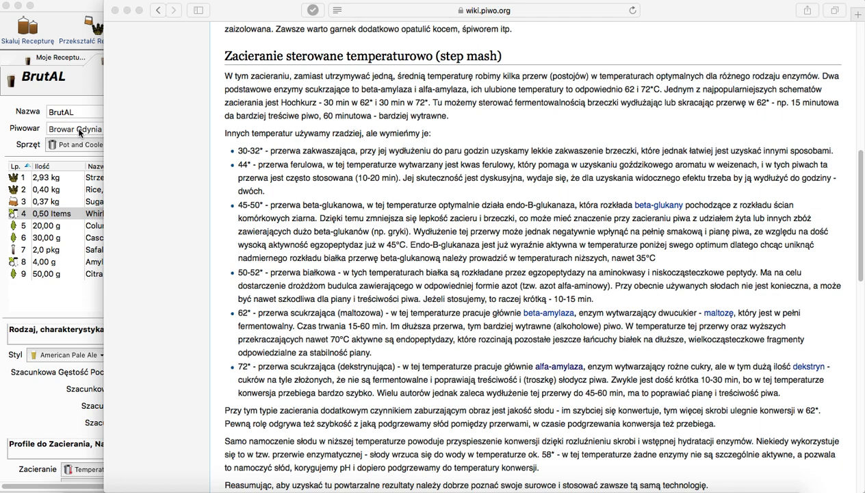
Switch to BeerSmith and examine the BrutAL recipe's malt, rice, sugar, Whirlfloc and hop additions.
click(45, 85)
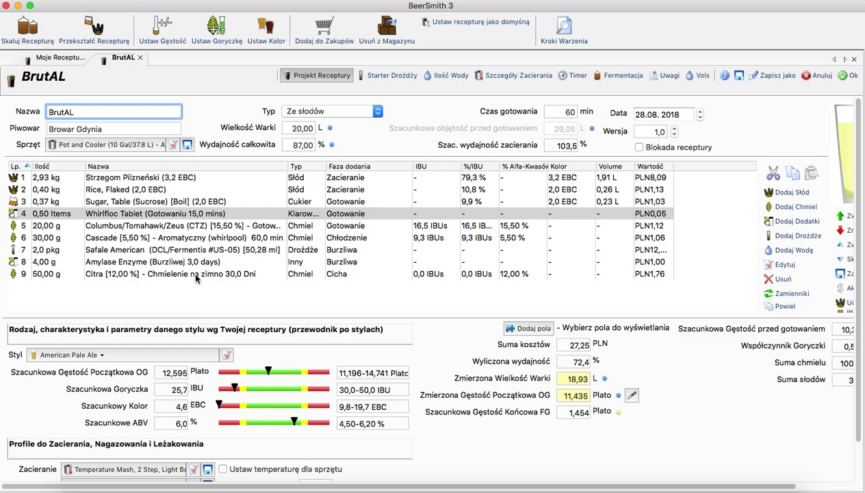
click(162, 179)
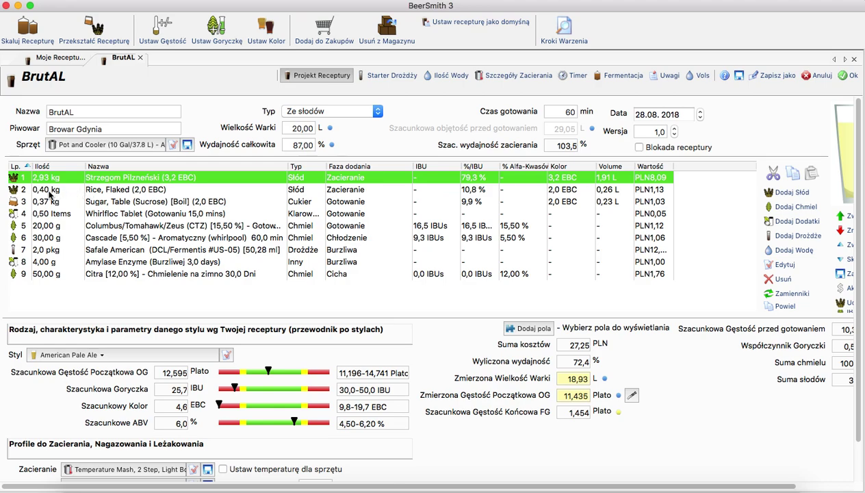
mouse_move(43, 180)
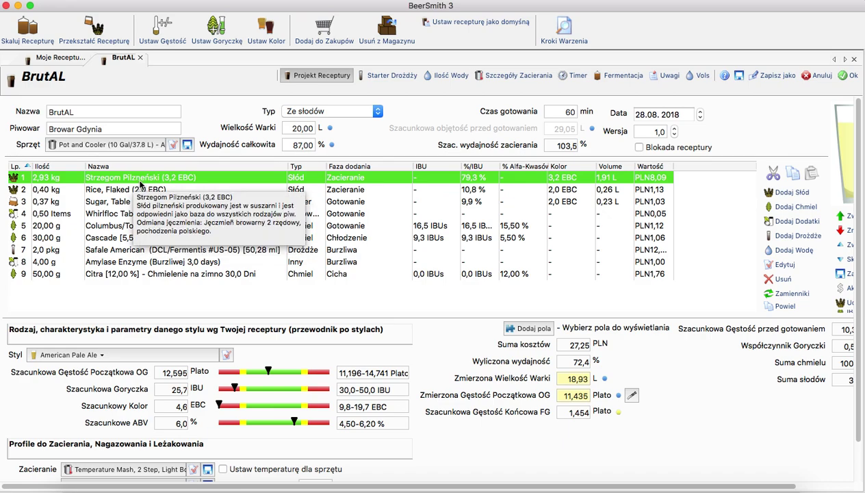
mouse_move(134, 194)
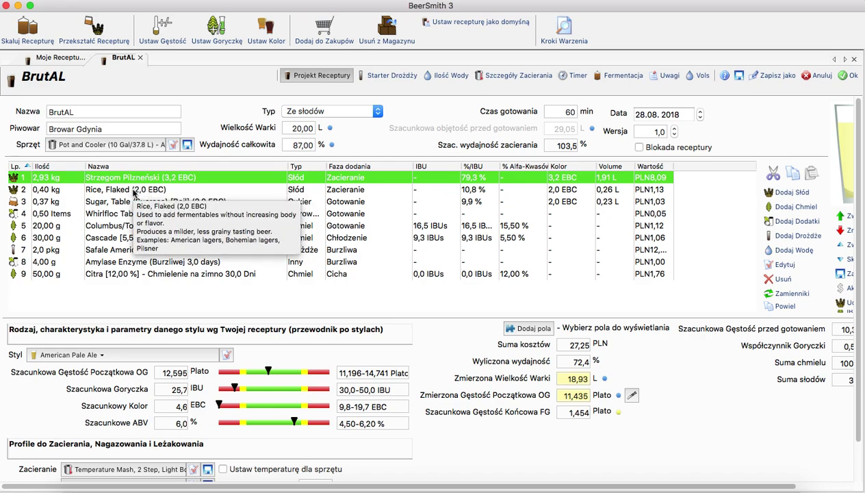
click(134, 194)
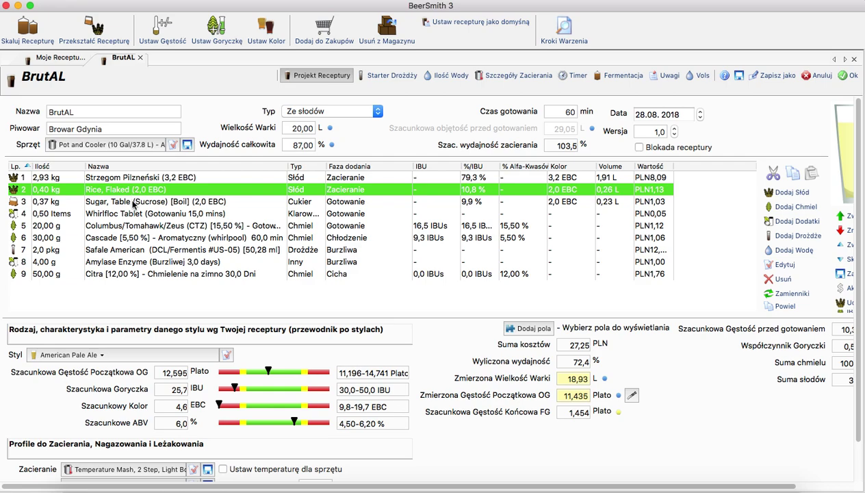
click(134, 204)
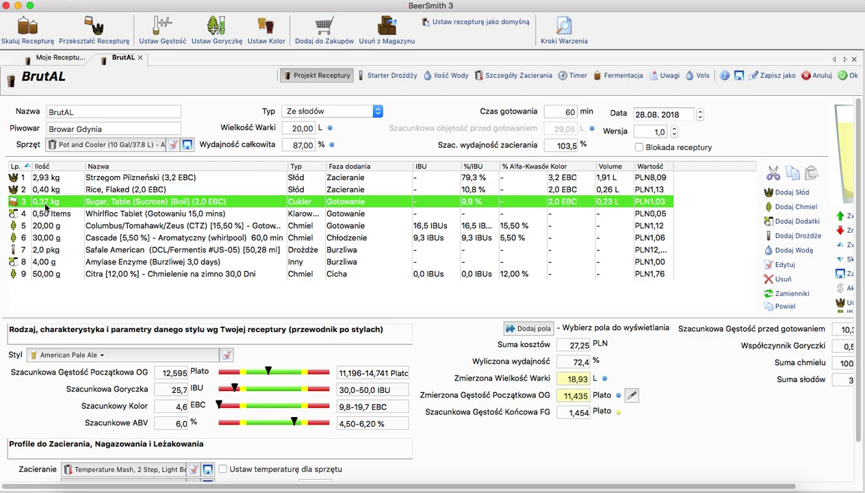
click(135, 216)
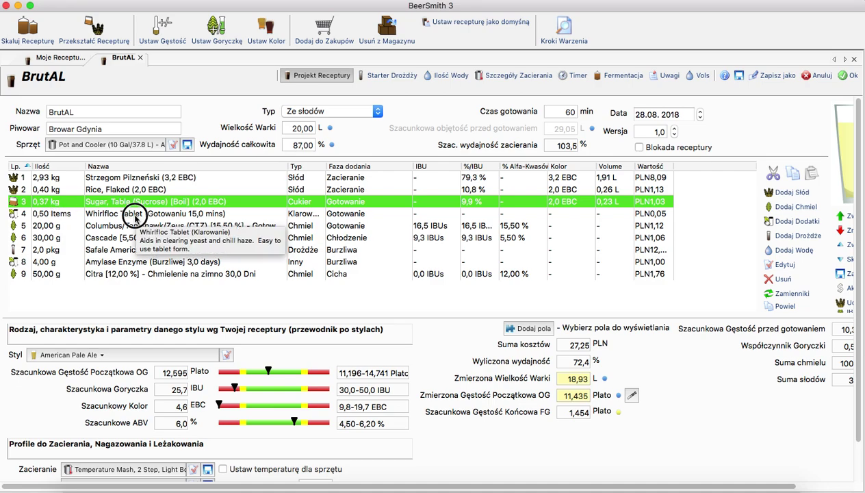
mouse_move(220, 230)
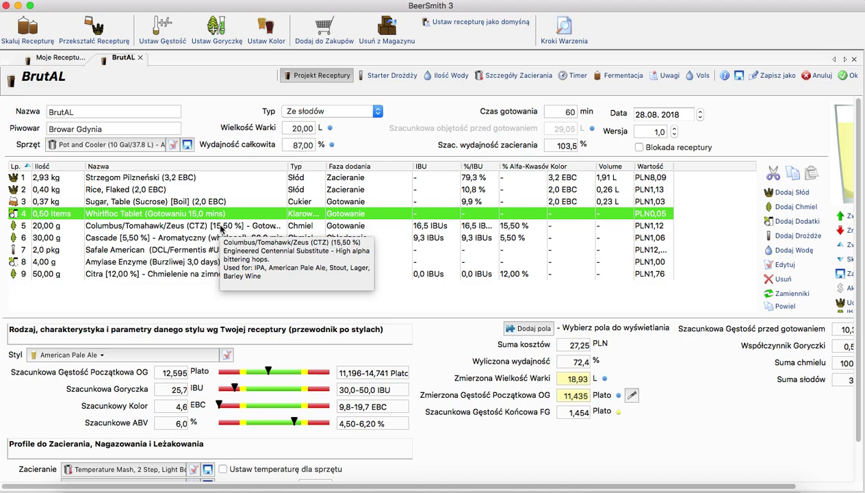
mouse_move(45, 218)
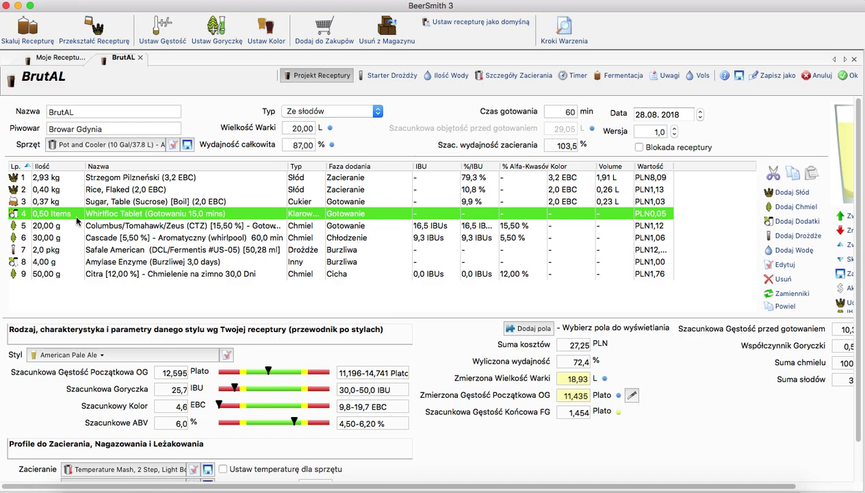
click(110, 226)
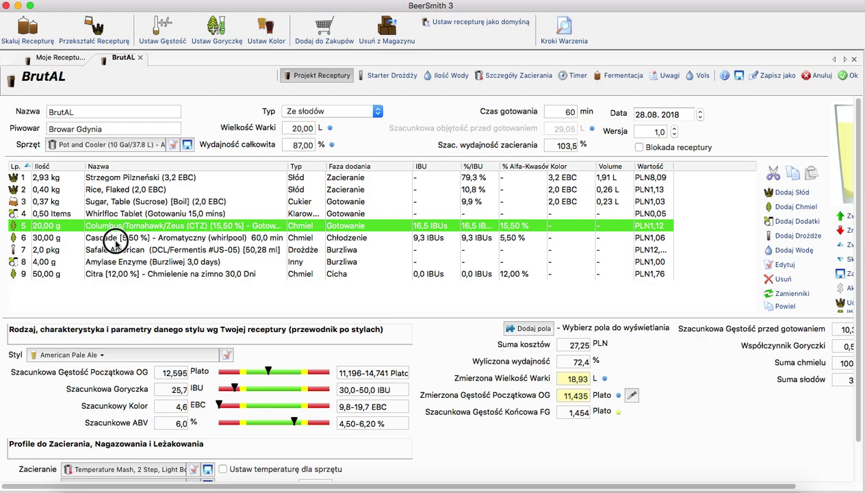
click(118, 239)
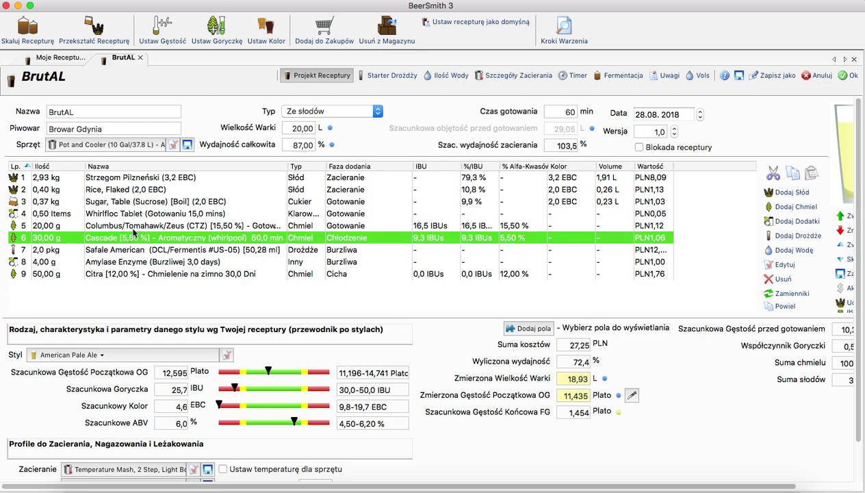
click(135, 228)
click(129, 237)
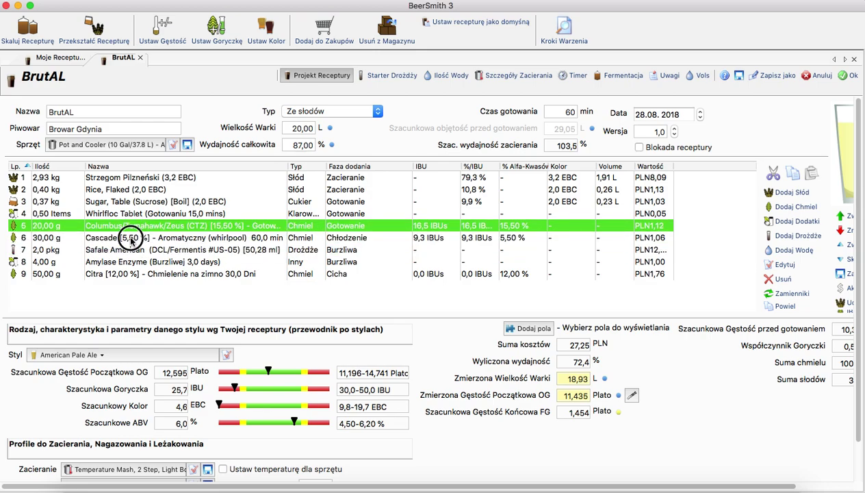
click(137, 274)
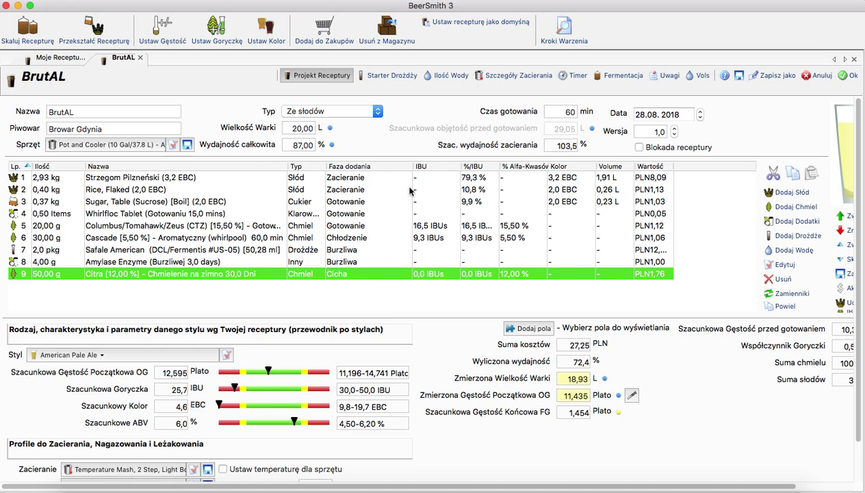
Set the maltozowa step's temperature to 63 °C in the recipe's mash details.
click(516, 80)
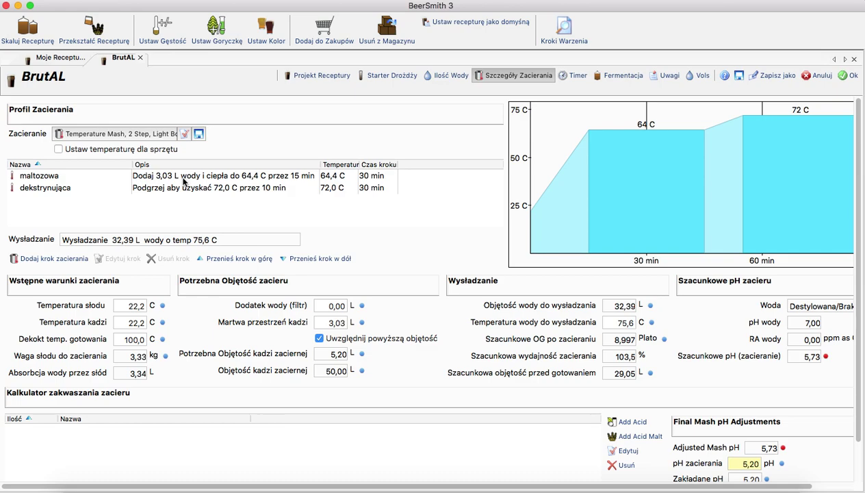
click(52, 175)
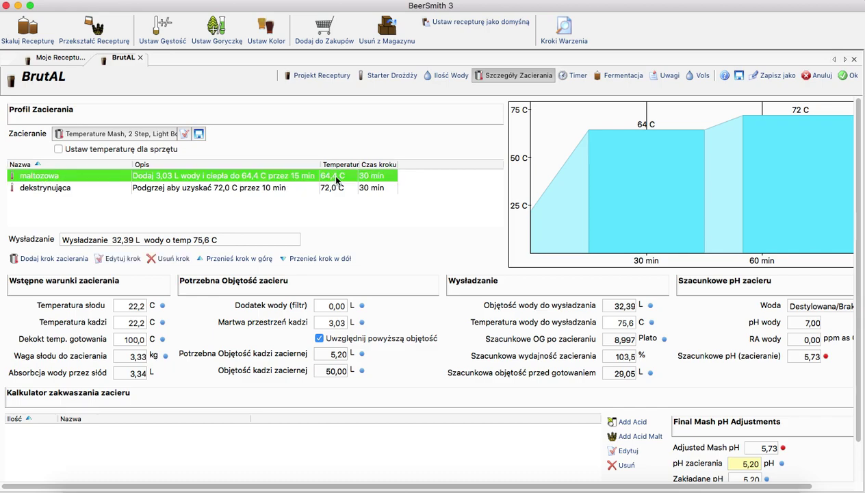
double_click(286, 176)
click(367, 234)
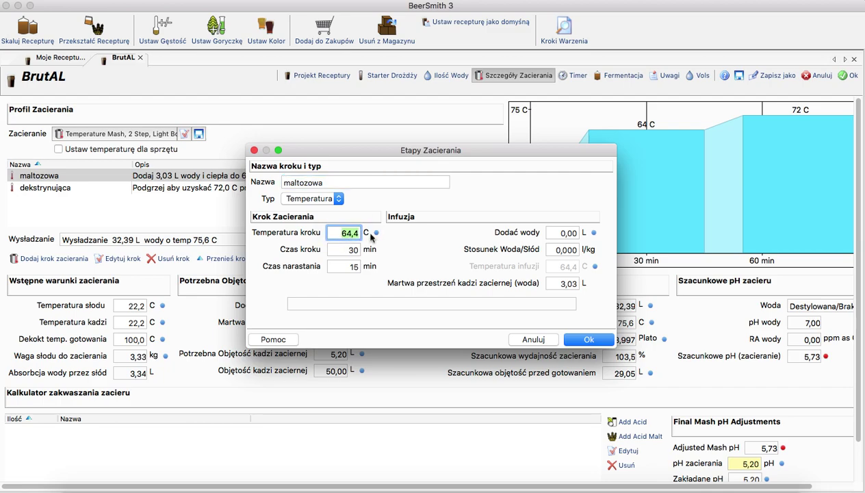
text(63)
click(566, 338)
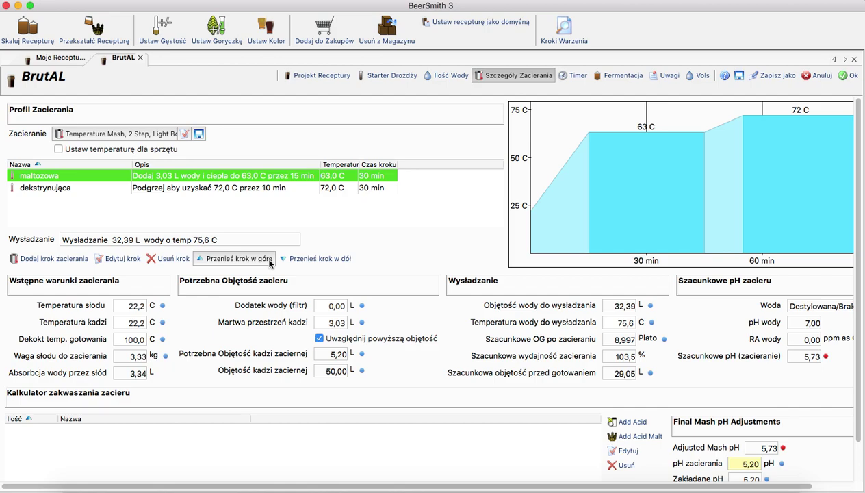
Change the recipe's mash profile to Temperature Mash, 1 Step, Medium Body and view its mash details.
click(321, 75)
scroll(164, 376, down, 2)
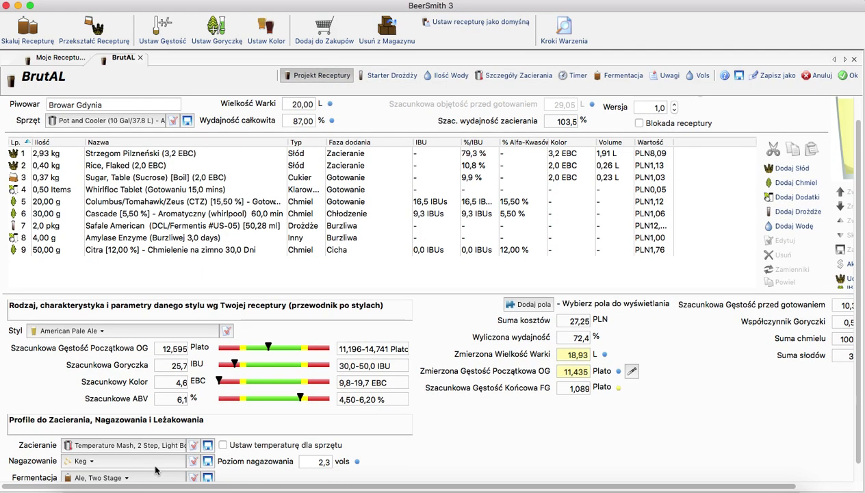
click(156, 445)
scroll(233, 338, down, 5)
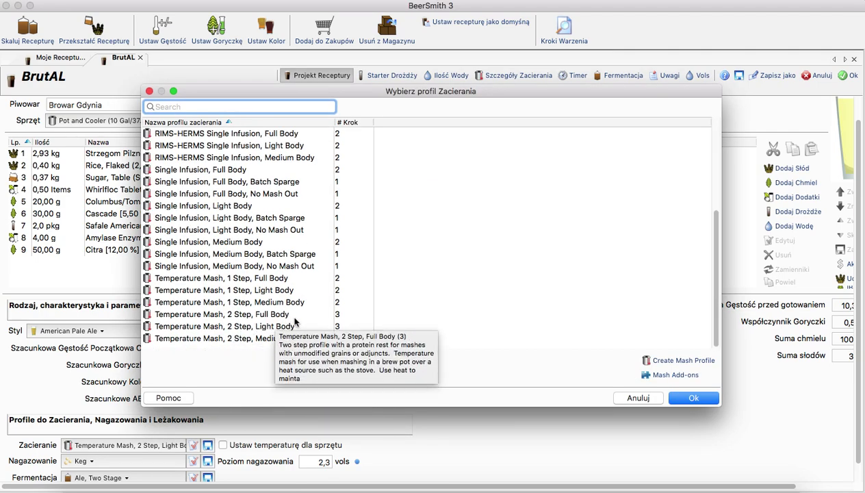
click(295, 303)
click(693, 397)
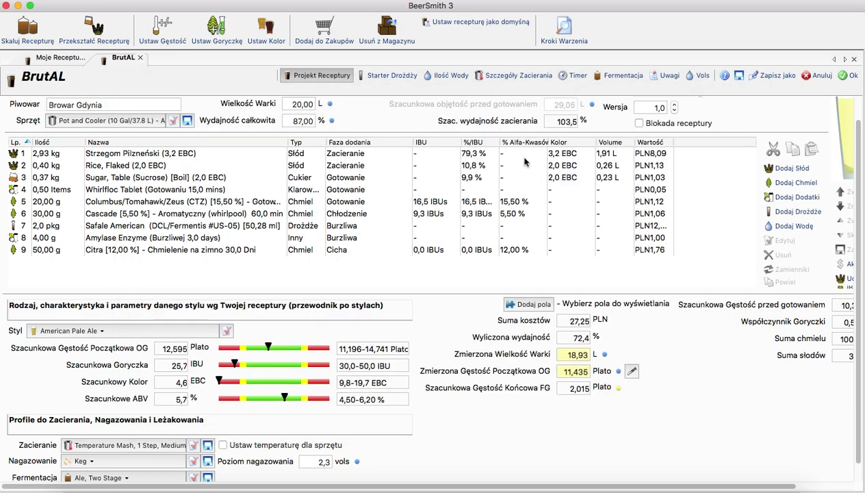
click(516, 78)
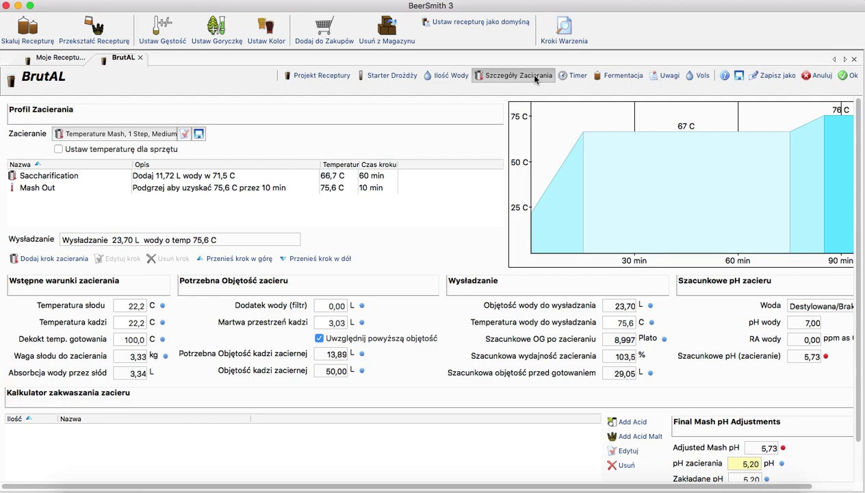
Change the recipe's mash profile to Temperature Mash, 2 Step, Medium Body.
click(336, 74)
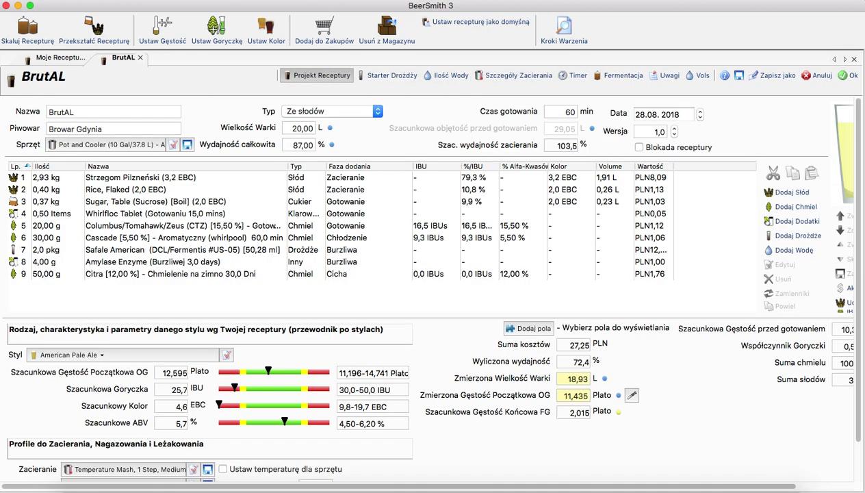
click(134, 469)
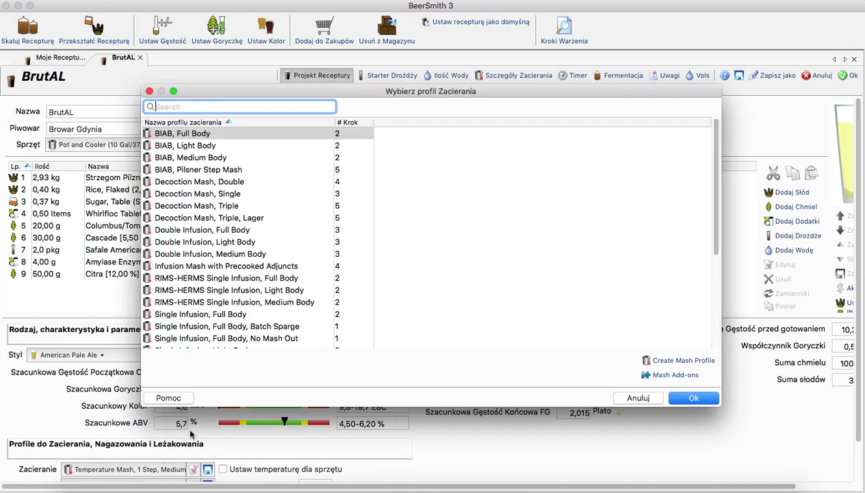
scroll(228, 310, down, 5)
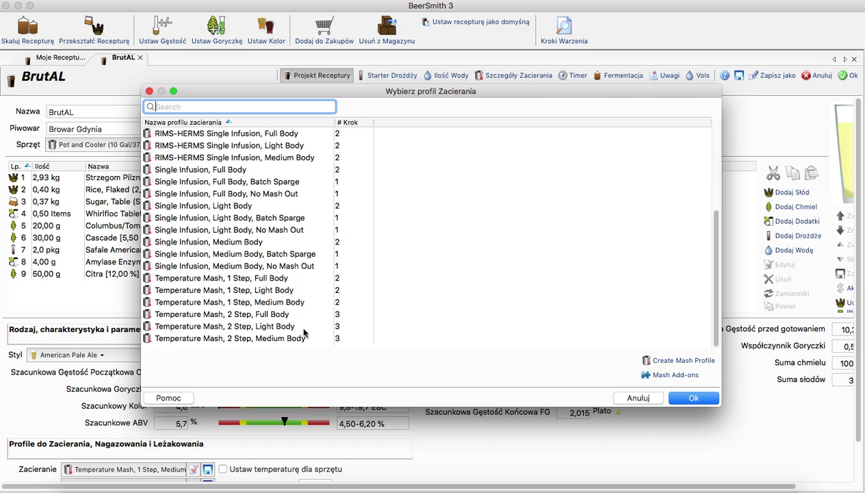
click(276, 338)
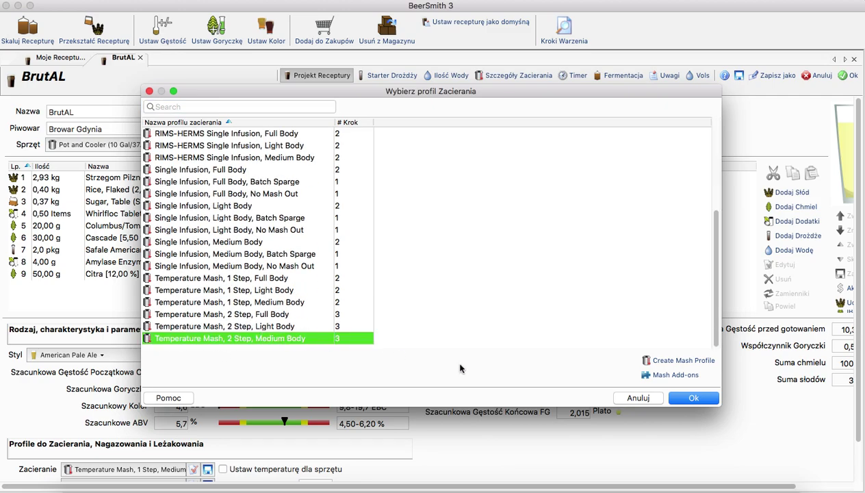
click(692, 397)
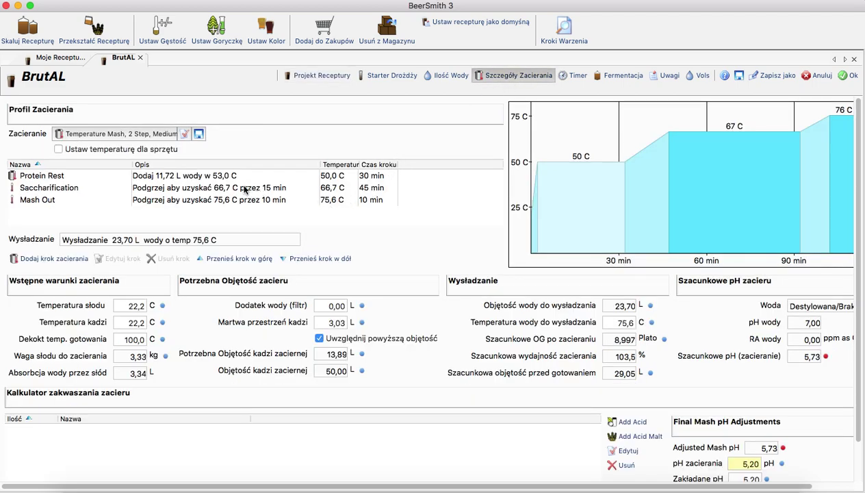
Set the Protein Rest mash step's temperature to 63 °C and its water-to-grain ratio to 3,5 l/kg in the mash details.
double_click(235, 179)
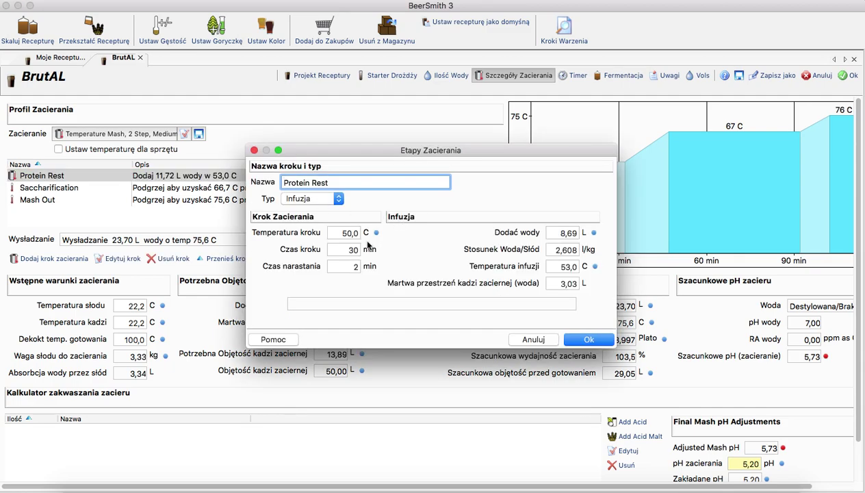
click(337, 233)
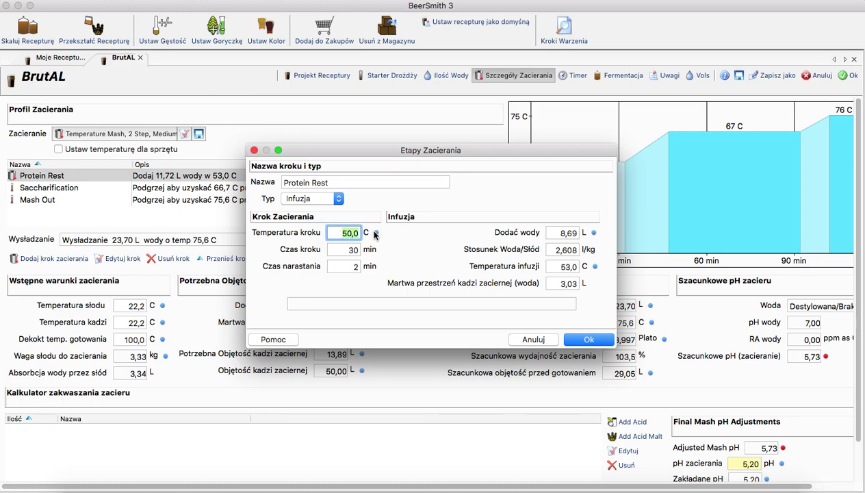
text(63)
drag(552, 251, 579, 250)
text(3,5)
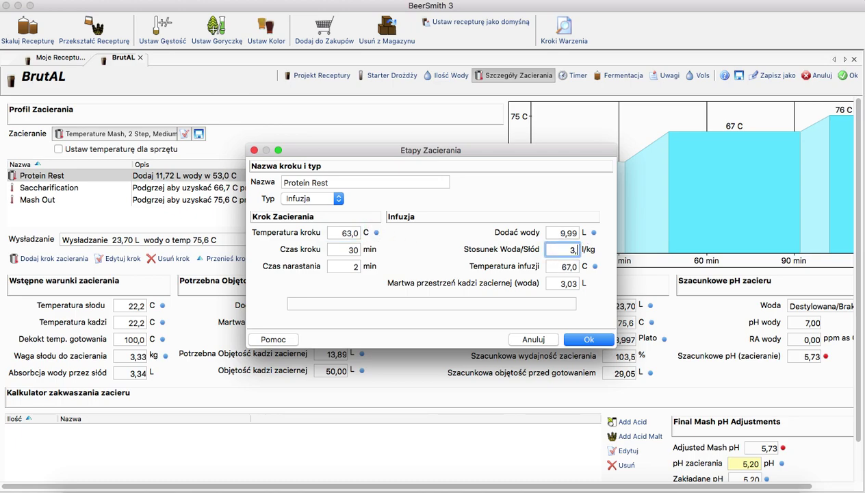
double_click(574, 251)
click(577, 340)
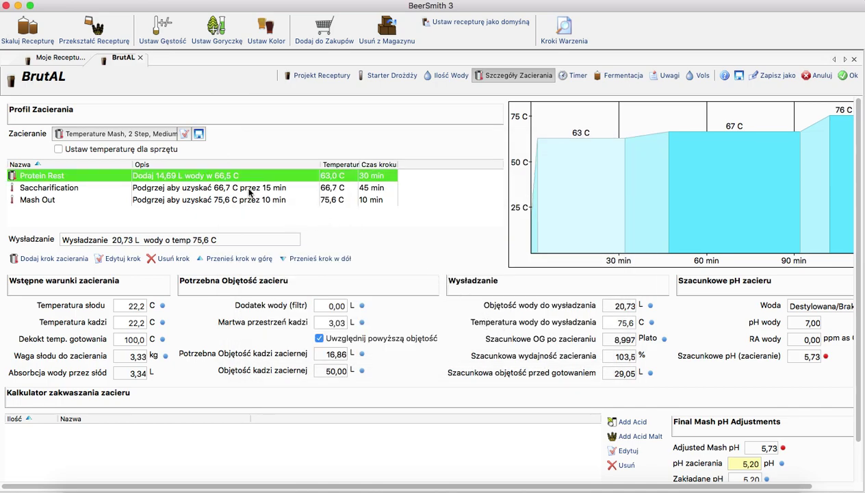
Rename the Protein Rest mash step to maltozowa and set its type to Temperatura.
double_click(228, 176)
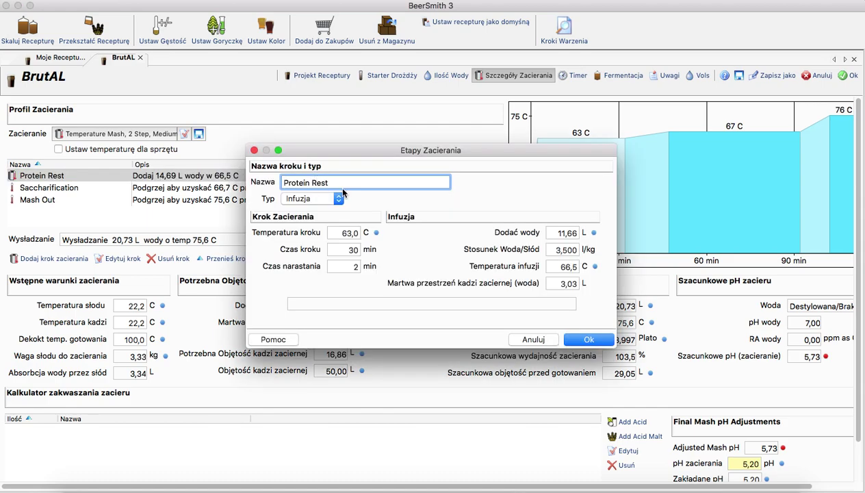
triple_click(282, 182)
text(maltozowa)
click(338, 200)
click(326, 221)
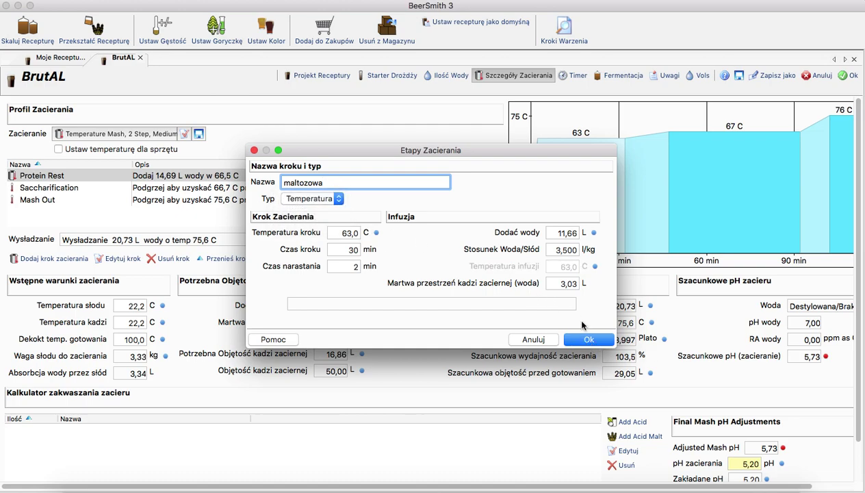
Switch the maltozowa step's type back to Infuzja and accept the step's settings.
drag(588, 342, 443, 232)
click(337, 200)
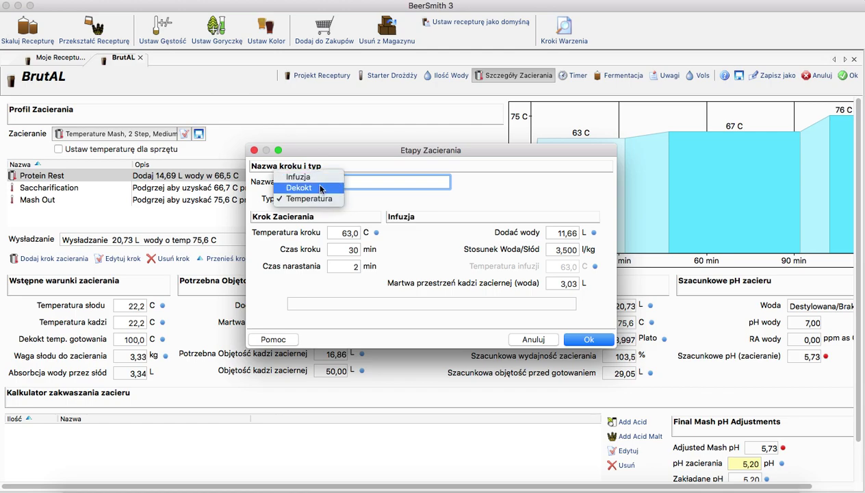
click(319, 178)
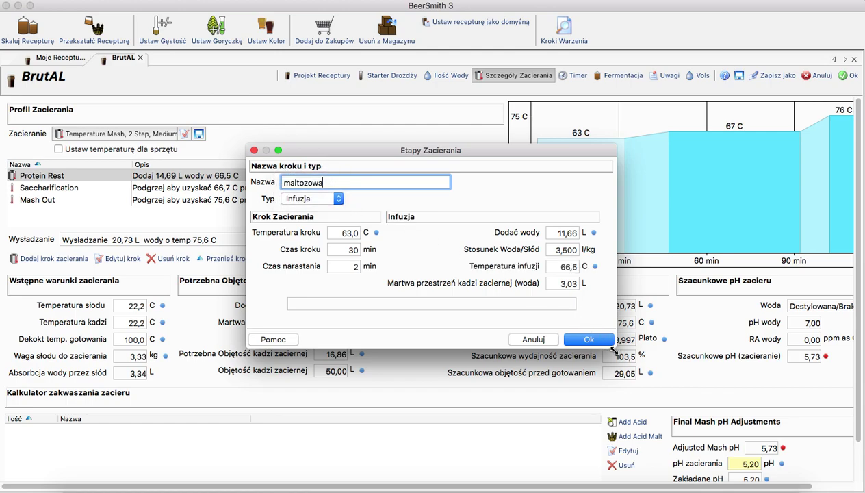
click(589, 340)
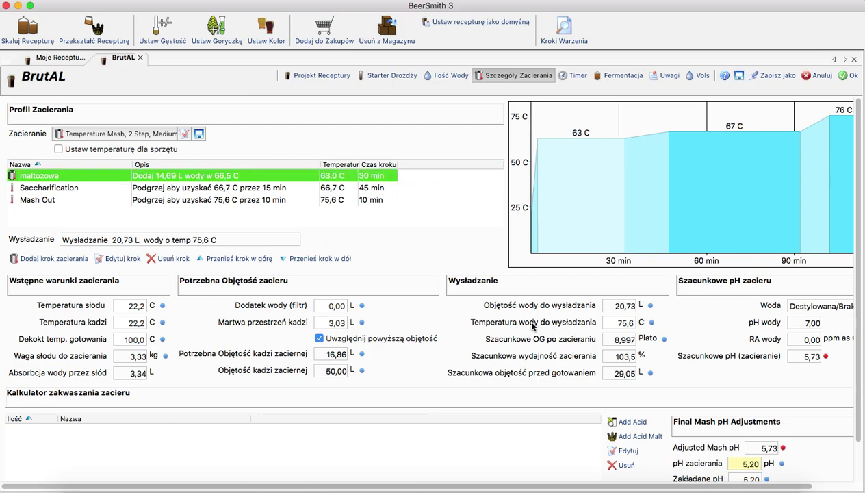
Rename the Saccharification mash step to dekstrynująca and set its temperature to 72 °C and its time to 30 min.
double_click(240, 189)
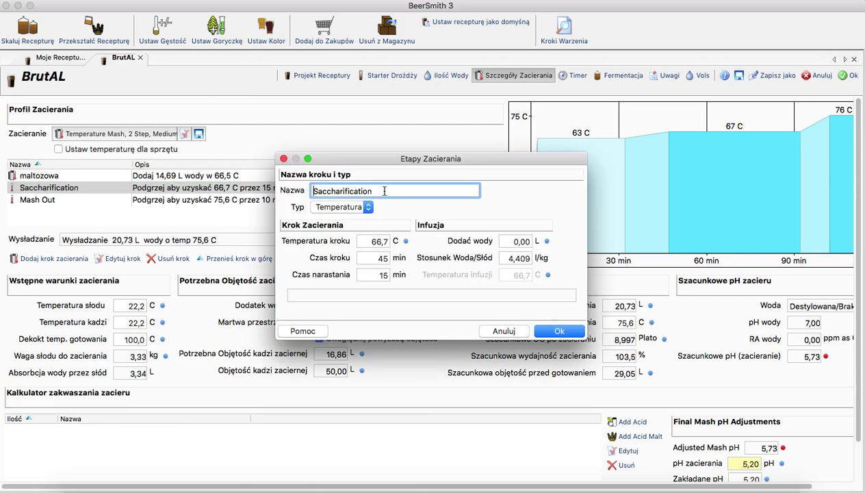
text(dekstrynująca)
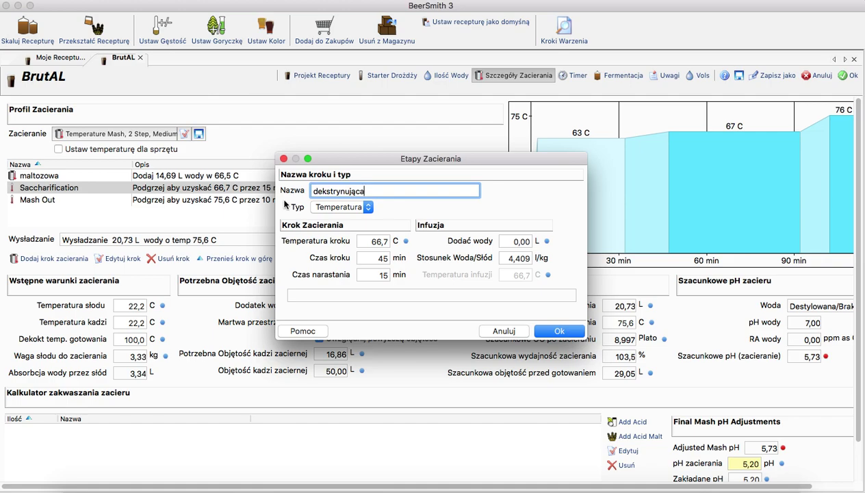
click(387, 241)
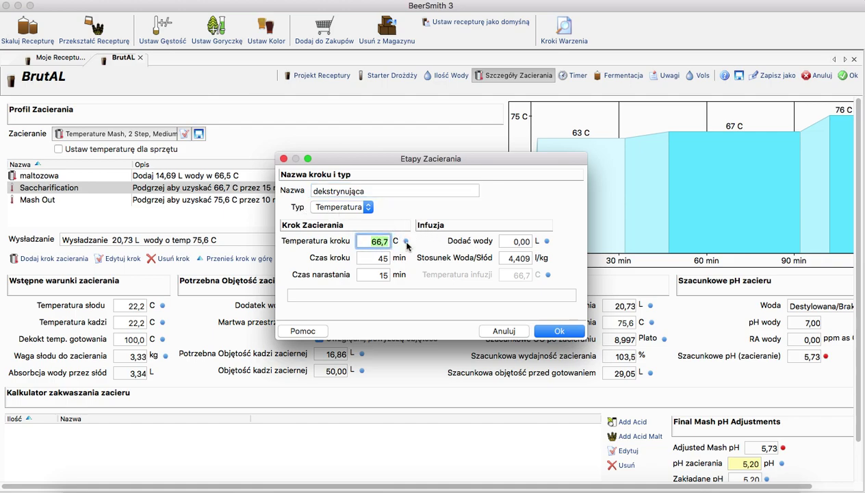
text(72)
click(375, 258)
text(30)
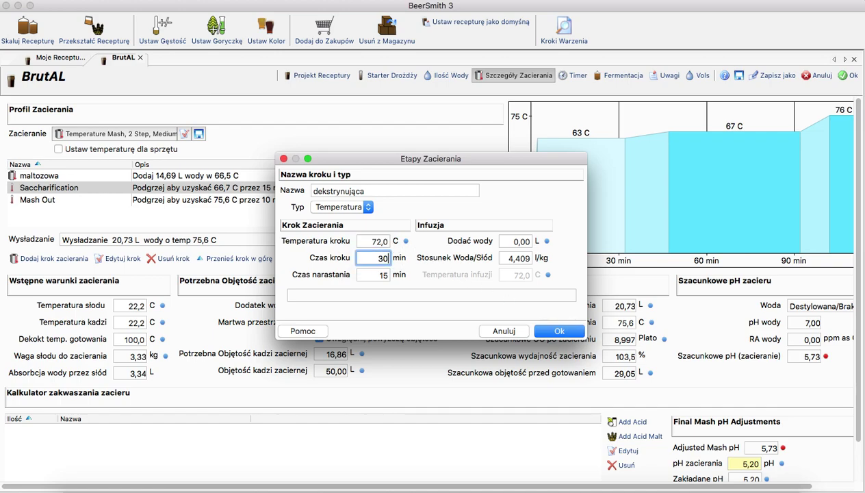
click(560, 331)
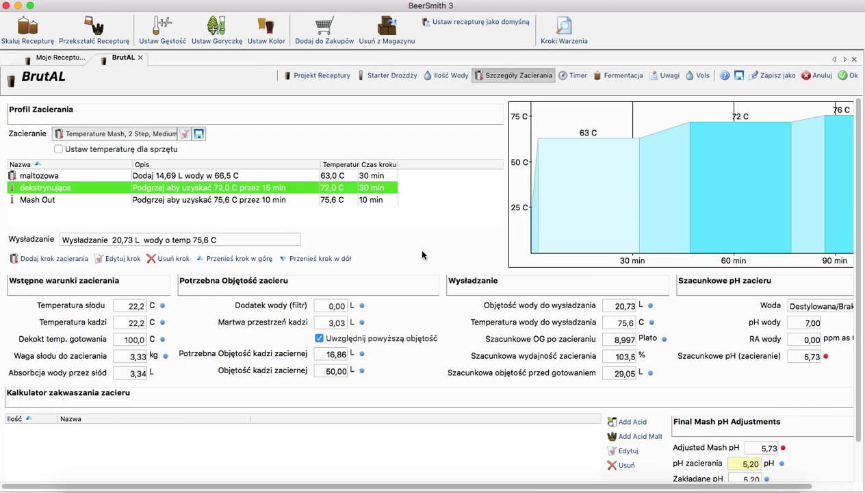
Review the recipe's design overview with its ingredients and style parameters, and return to the mash details.
click(253, 201)
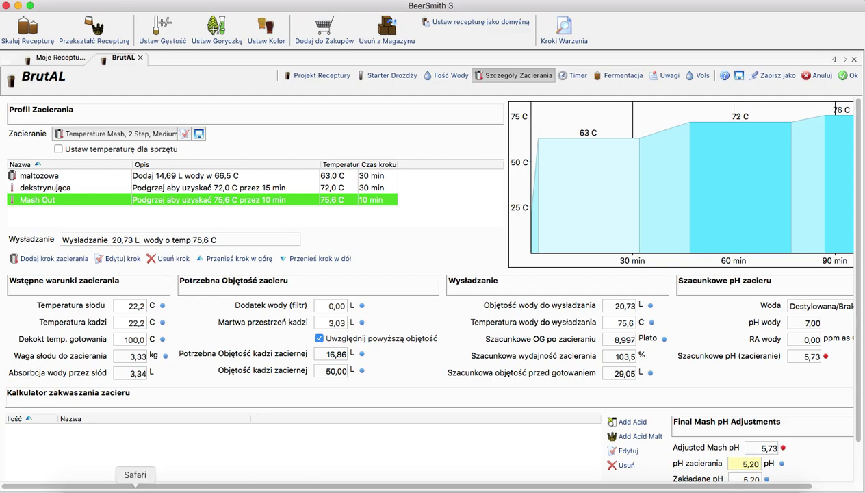
click(340, 77)
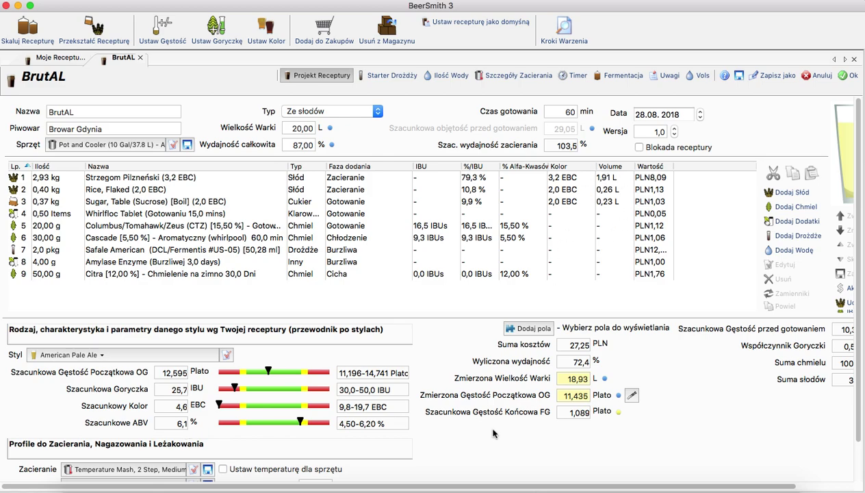
click(518, 75)
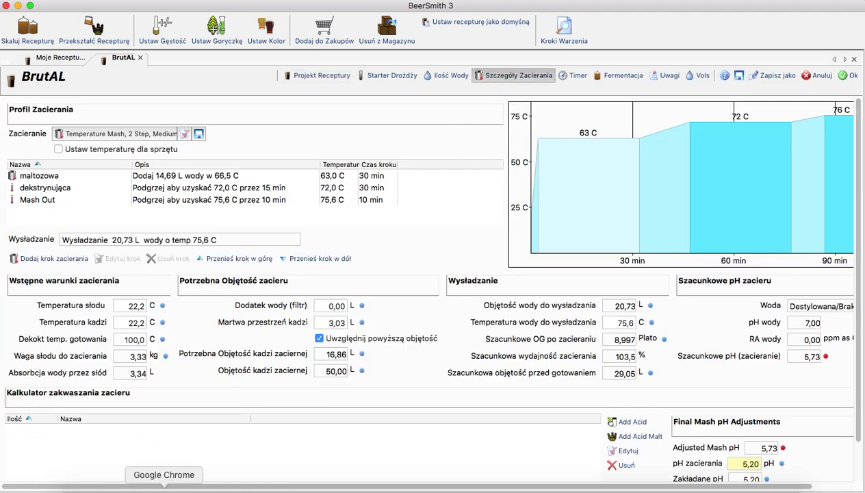
Switch to Safari and examine the wiki's descriptions of the 62° and 72° rests in the step mash section.
click(131, 487)
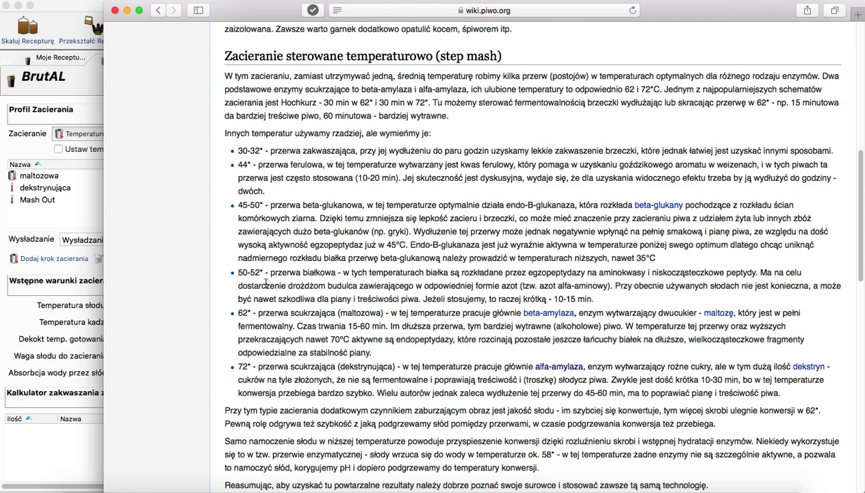
mouse_move(237, 313)
mouse_down()
mouse_move(316, 313)
mouse_move(620, 373)
mouse_move(788, 391)
mouse_up()
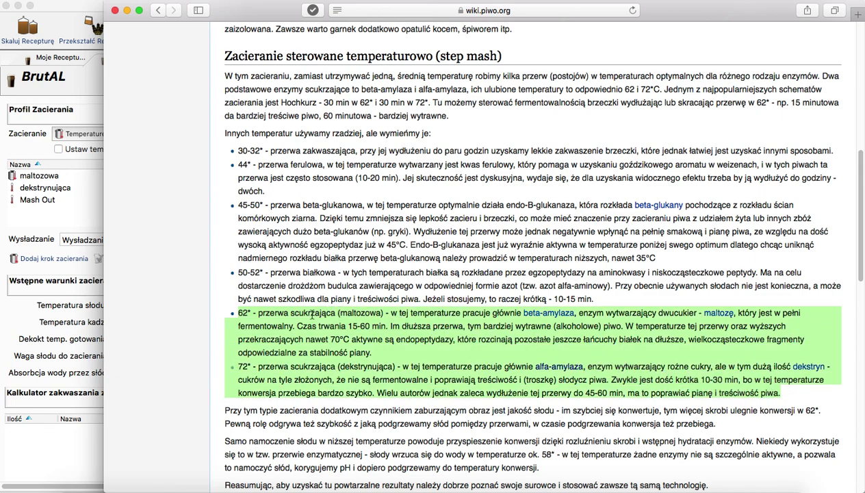
click(428, 317)
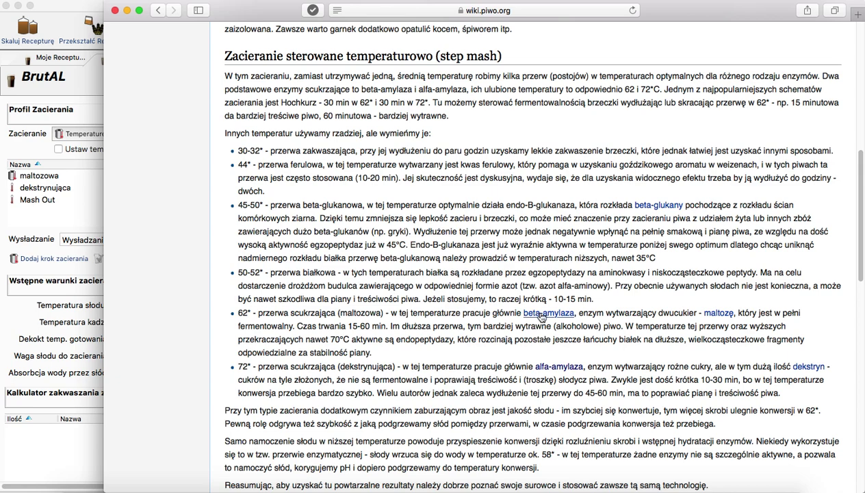
Read the Beta-amylaza article's temperature range, inactivation temperature and optimum pH, and return to the step mash section.
click(541, 316)
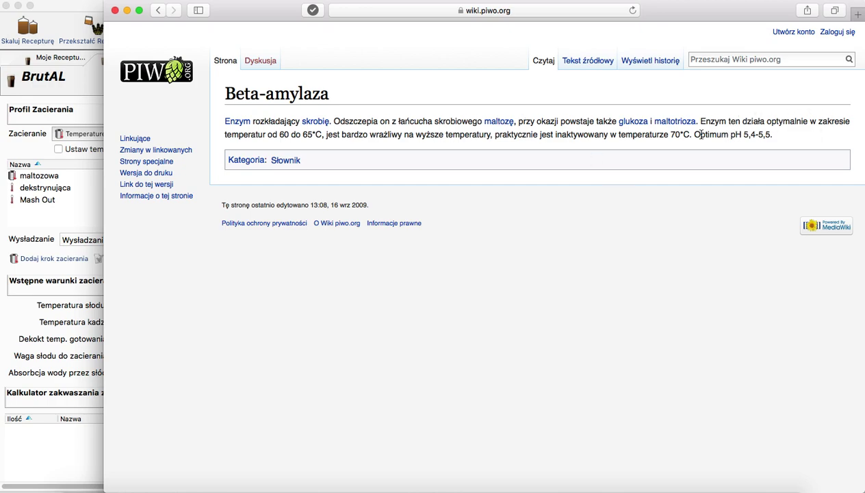
drag(280, 135, 316, 134)
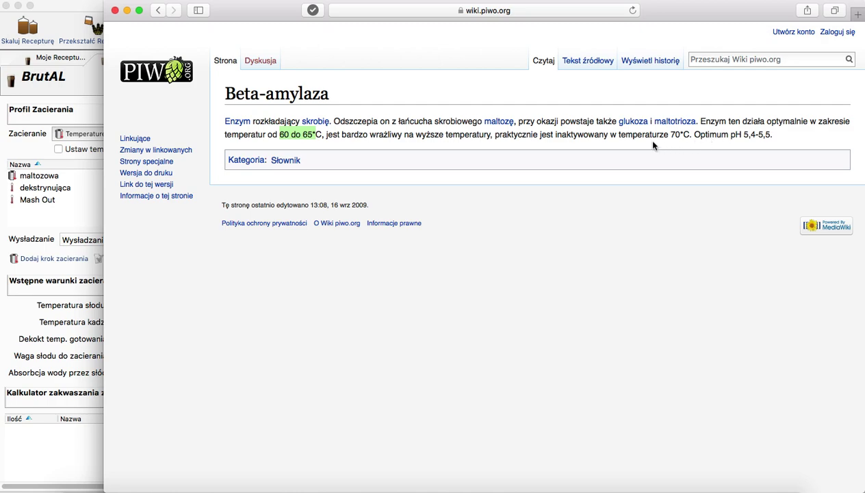
drag(671, 135, 685, 136)
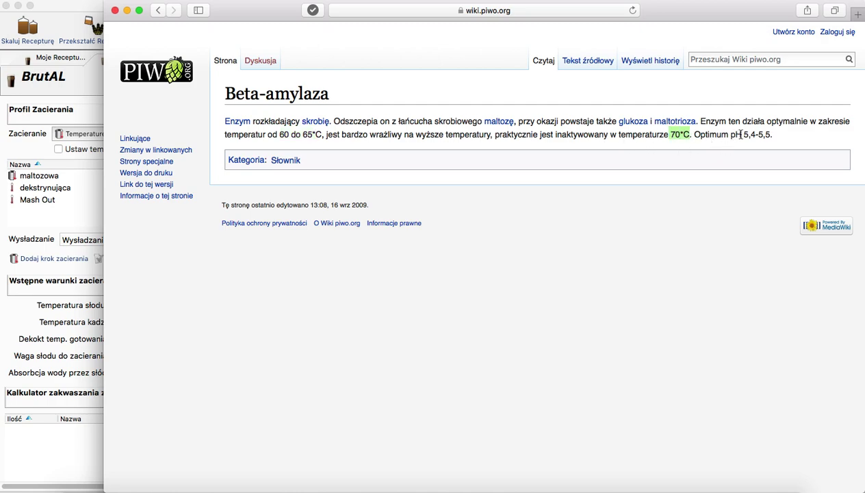
drag(743, 135, 770, 137)
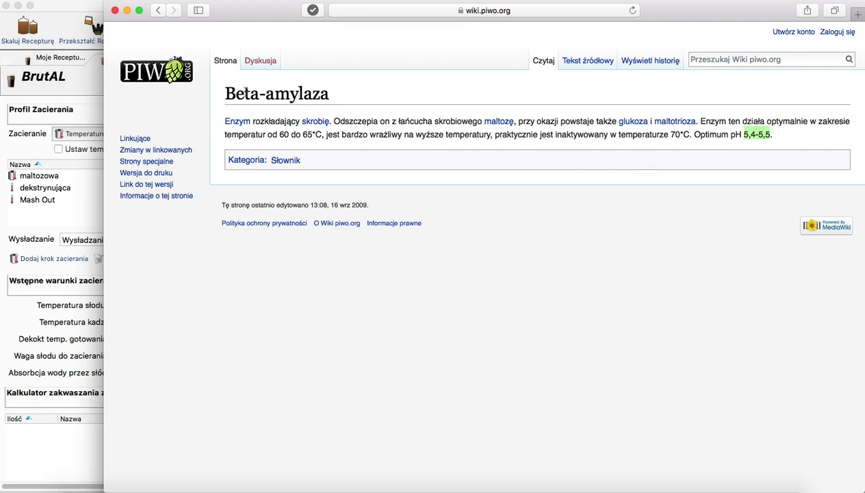
click(158, 11)
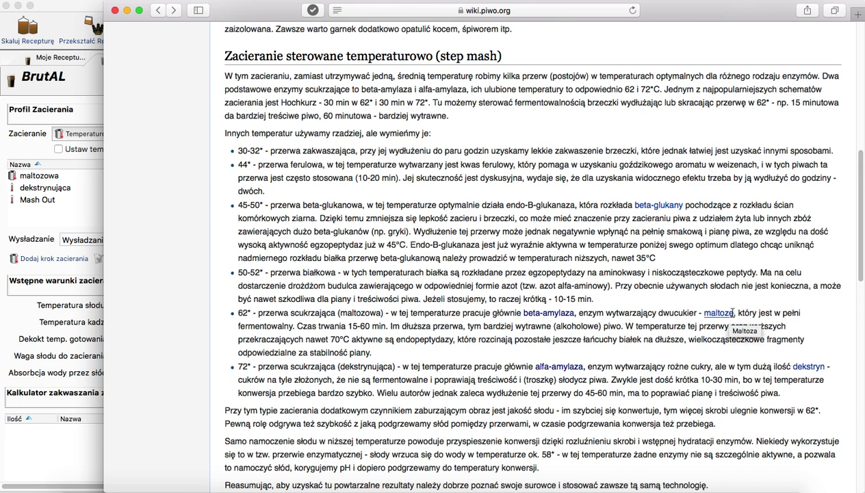
Examine what the maltose rest description says about fermentability, rest duration and foam stability.
drag(738, 314, 295, 328)
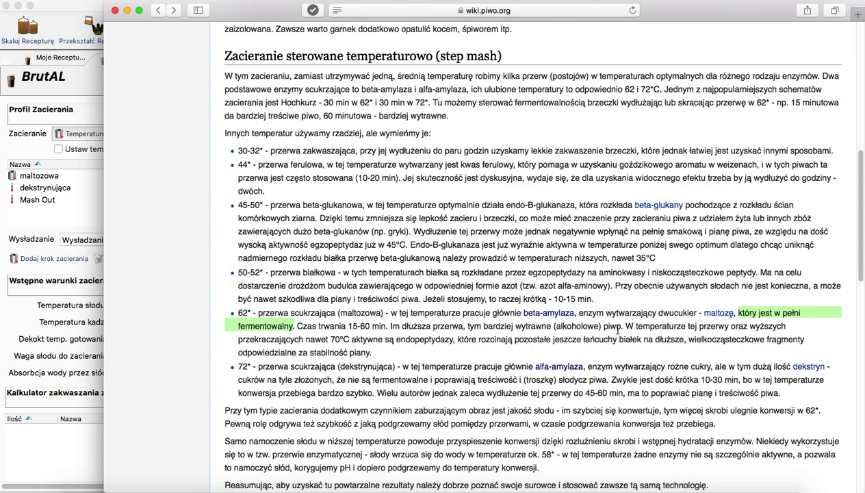
click(373, 327)
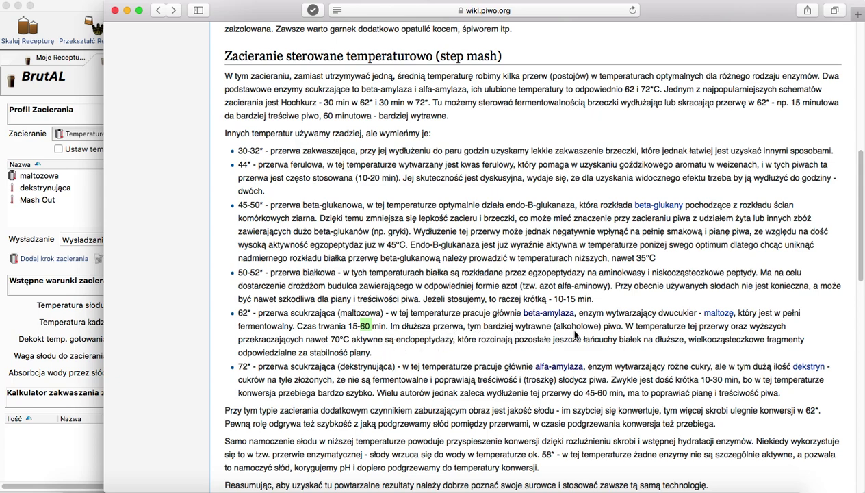
drag(373, 353, 313, 353)
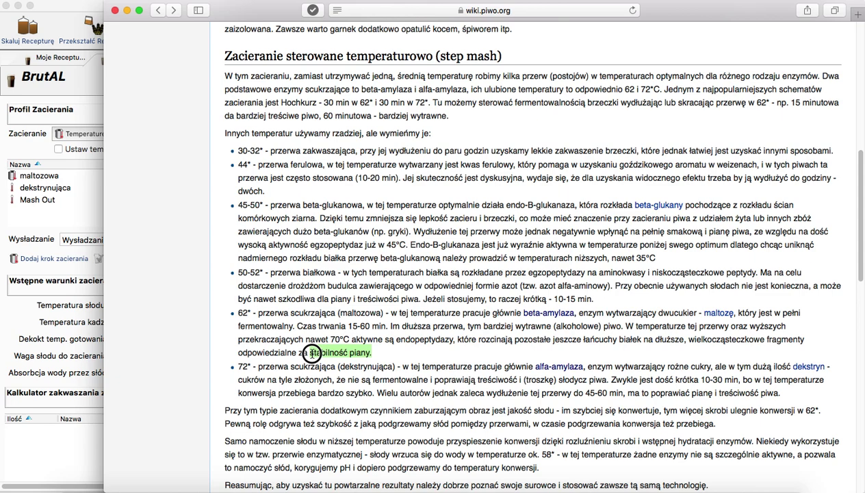
drag(312, 353, 313, 352)
Look up the dextrin rest's enzyme in the Alfa-amylaza article and return to the step mash section.
drag(341, 367, 395, 368)
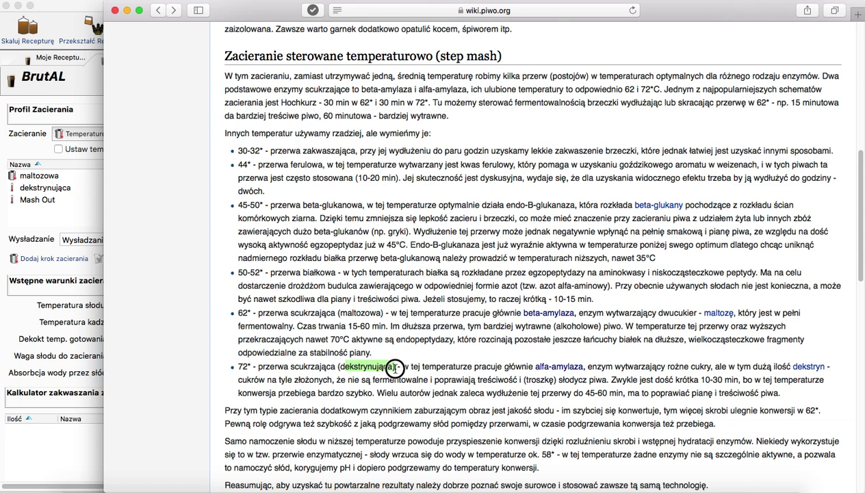
click(549, 367)
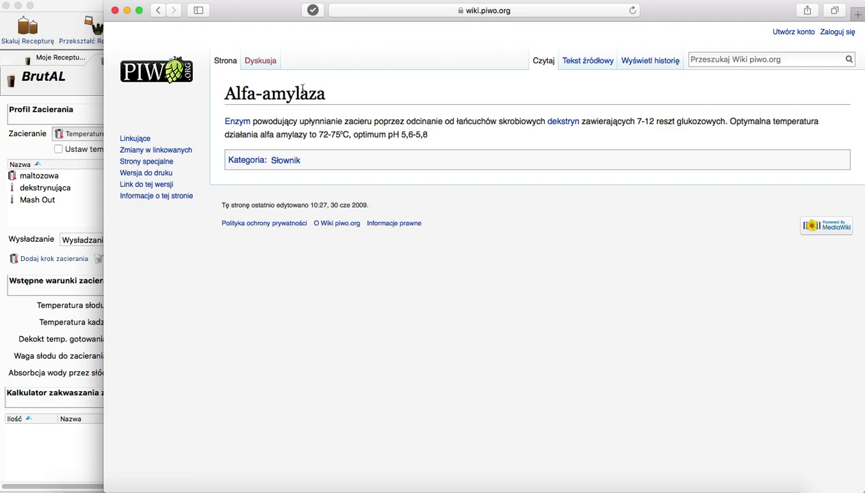
click(161, 11)
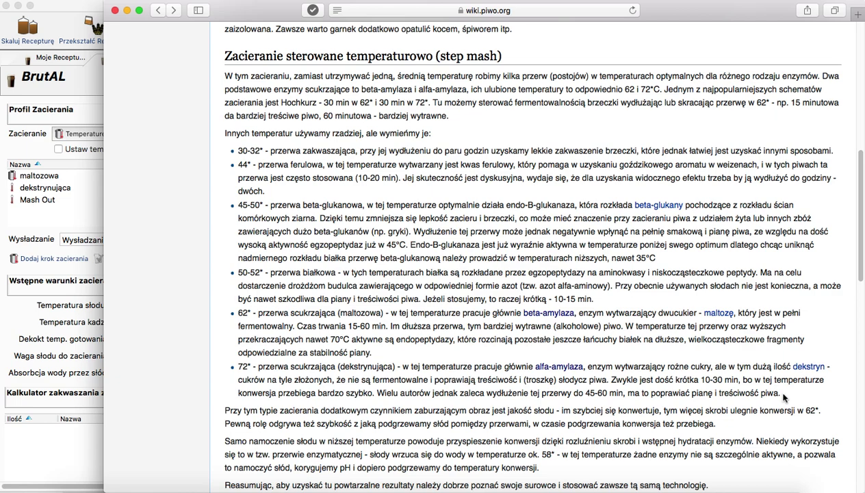
Examine the dextrin rest's recommended extended duration and its effect on the beer's body and foam.
drag(781, 394, 719, 394)
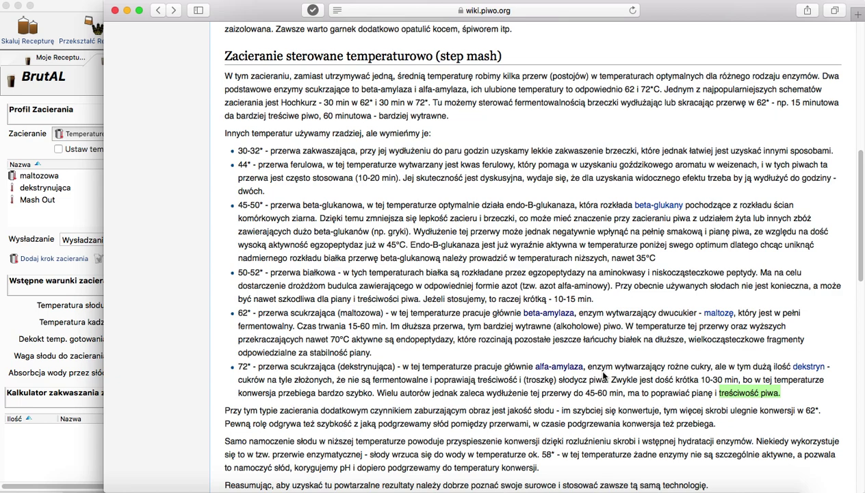
click(596, 391)
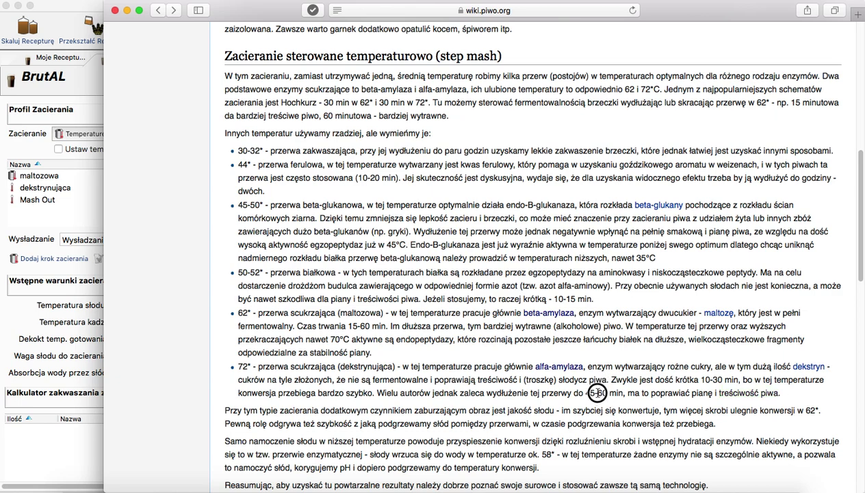
drag(713, 393, 691, 395)
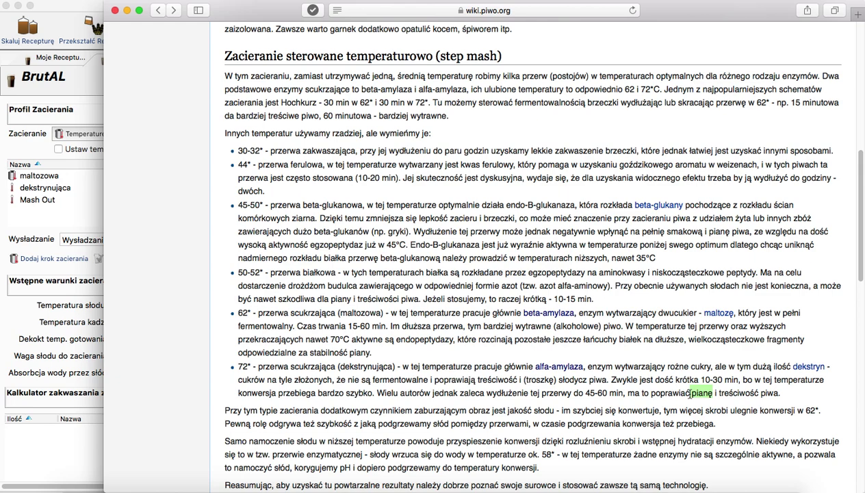
Compare the wiki's 62° rest with the recipe's mash steps by moving the browser window aside, and switch back to BeerSmith.
drag(238, 313, 250, 313)
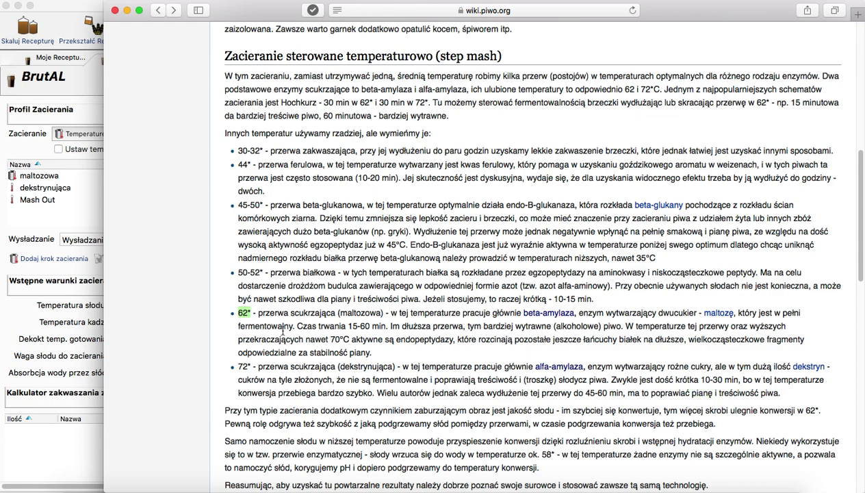
drag(260, 20, 129, 197)
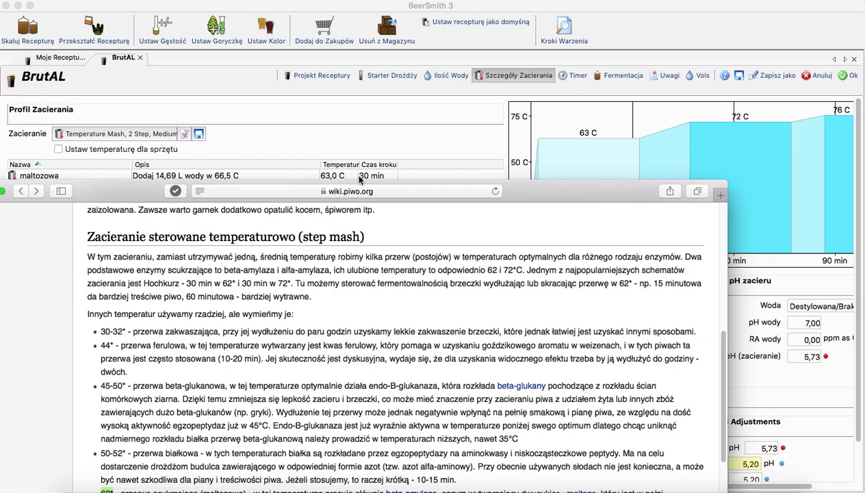
drag(539, 195, 533, 209)
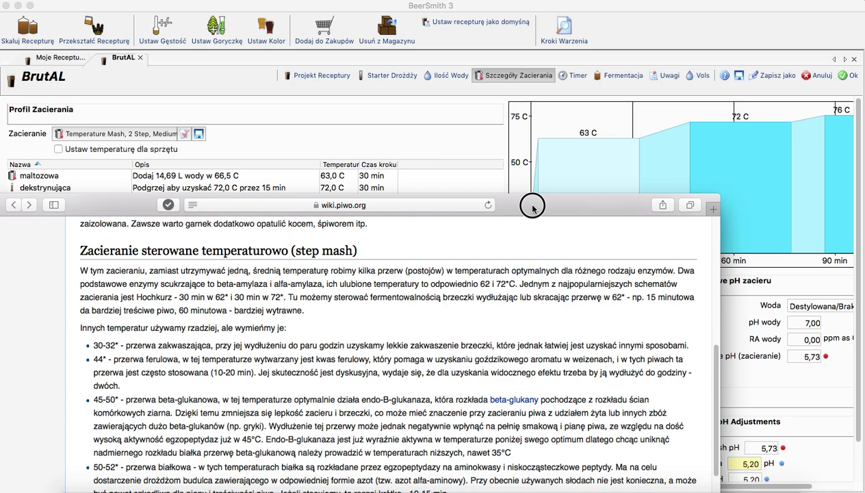
drag(533, 208, 603, 9)
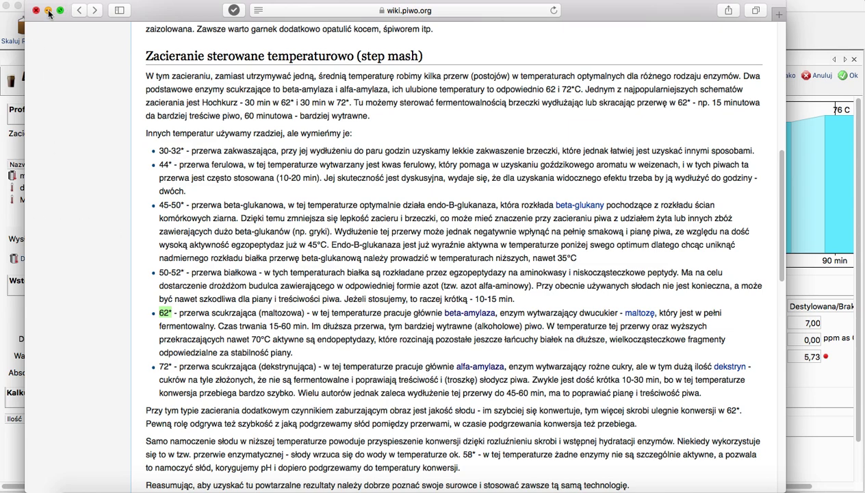
click(9, 31)
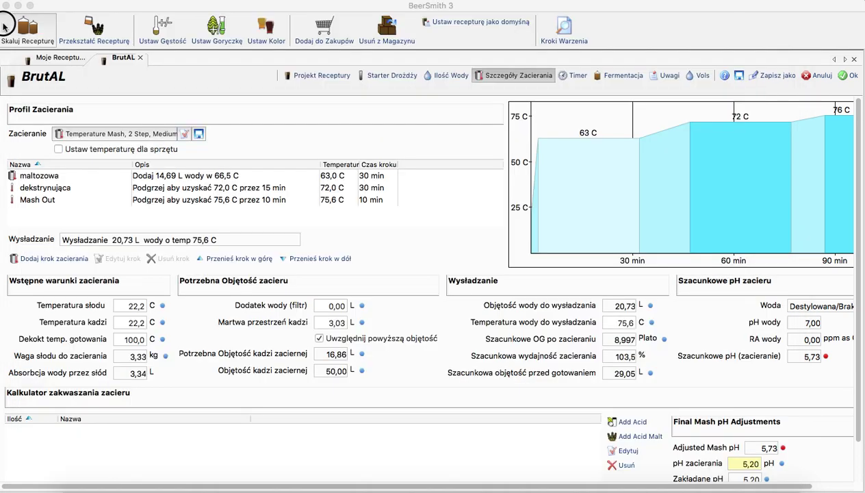
click(8, 31)
click(509, 353)
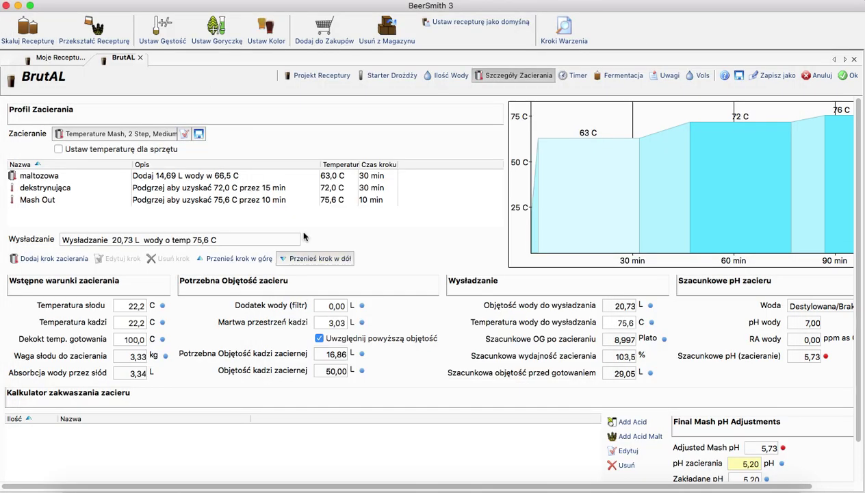
Check the batch size and hop additions in the recipe design, and return to the mash details.
click(345, 81)
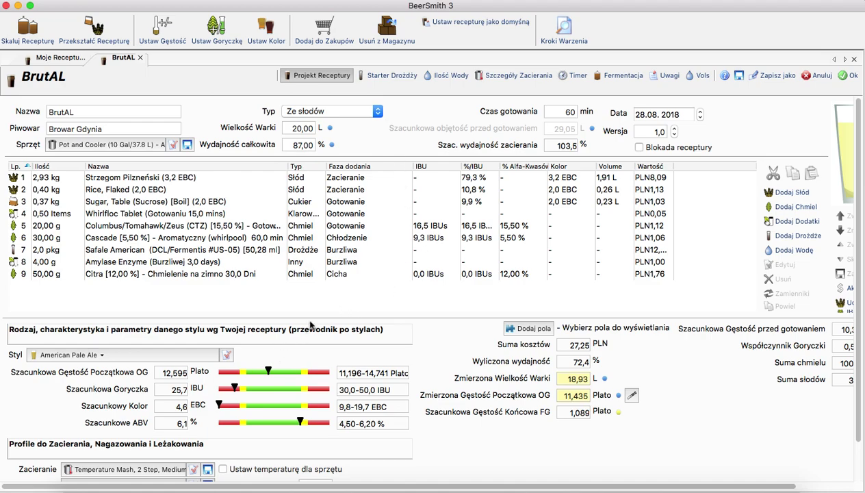
click(292, 128)
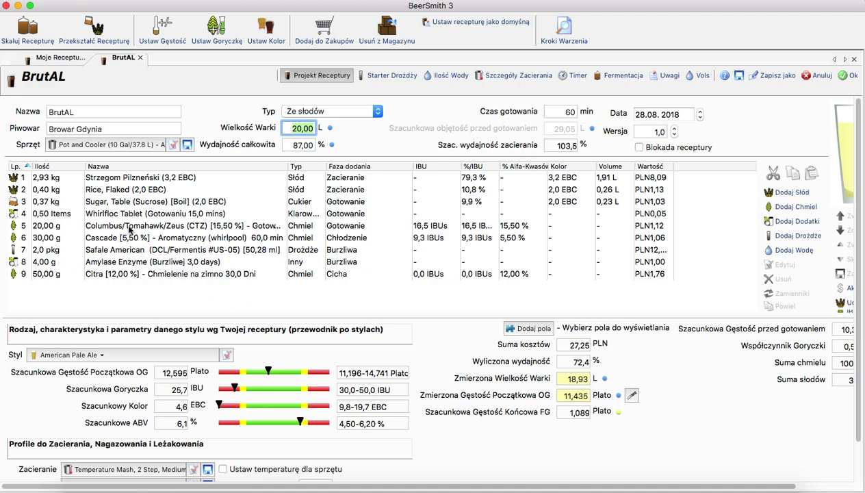
mouse_move(123, 236)
click(524, 76)
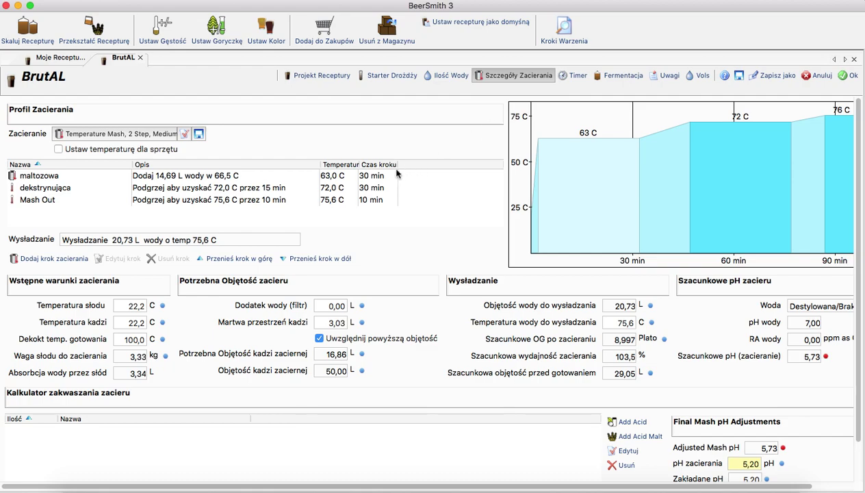